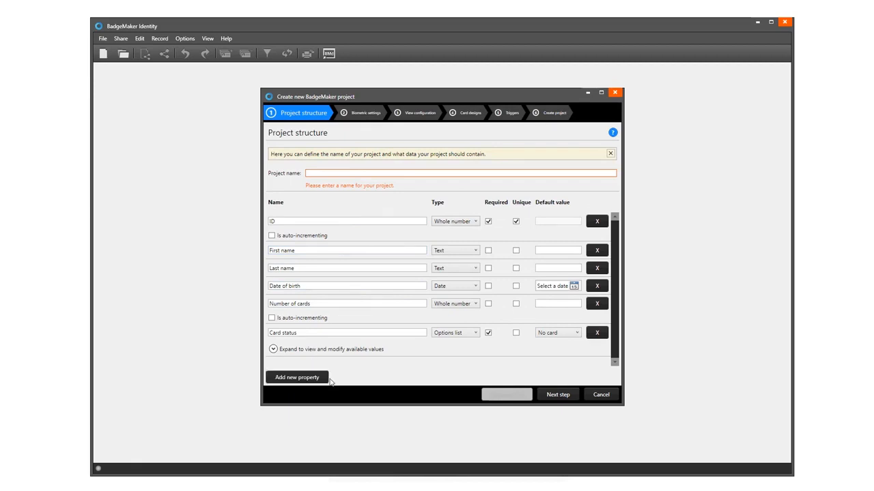
{"action": "left_click", "coordinate": [312, 379]}
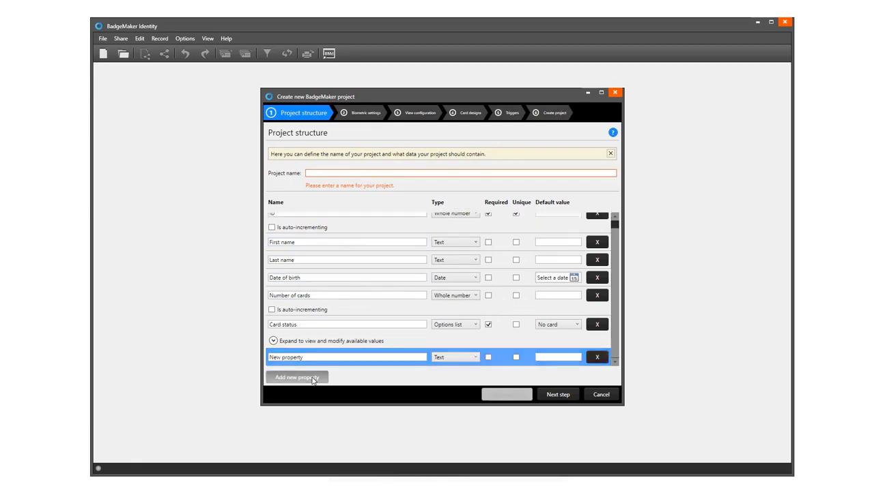
{"action": "left_click", "coordinate": [312, 379]}
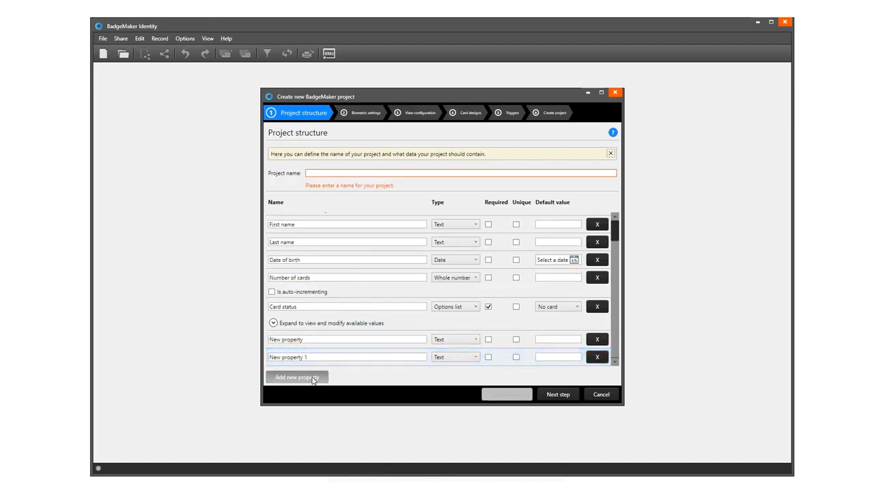
{"action": "left_click", "coordinate": [597, 339]}
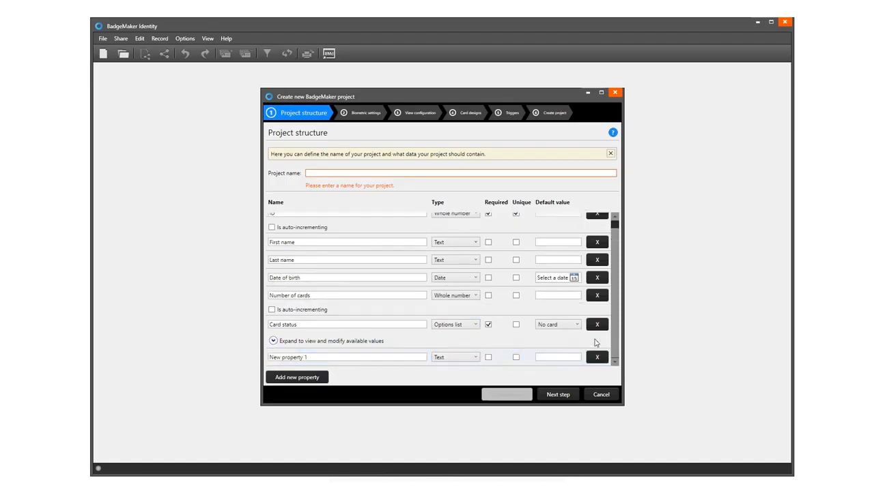
{"action": "left_click", "coordinate": [596, 359]}
Name the project "Video Demo Project2" and rename the ID property to Employee Number, keeping its whole number type
{"action": "left_click", "coordinate": [324, 173]}
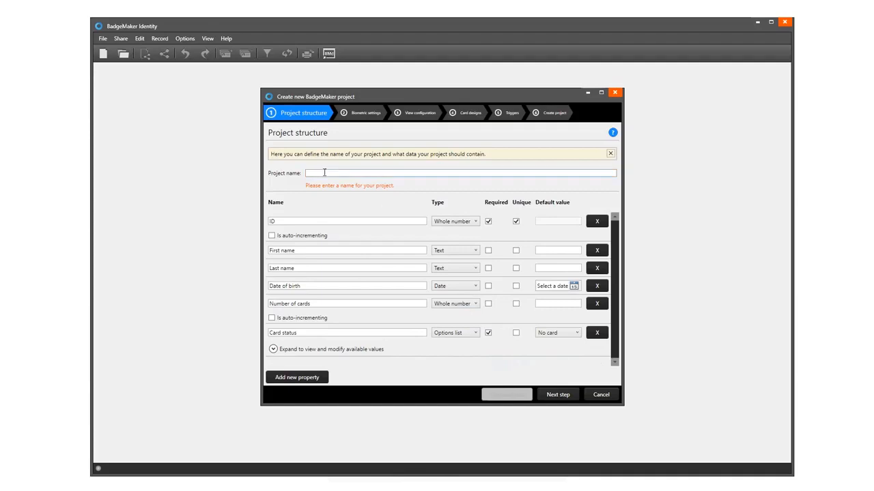
{"action": "type", "text": "Video Demo"}
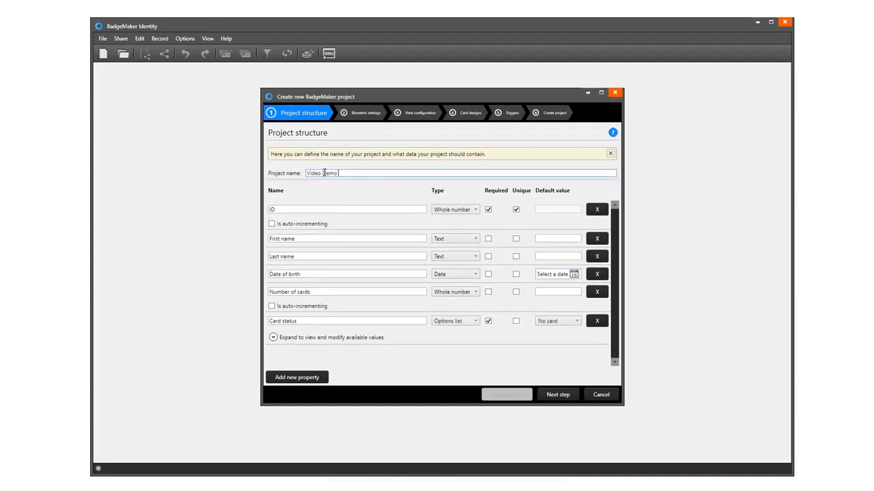
{"action": "type", "text": " Project2"}
{"action": "key", "text": "Tab"}
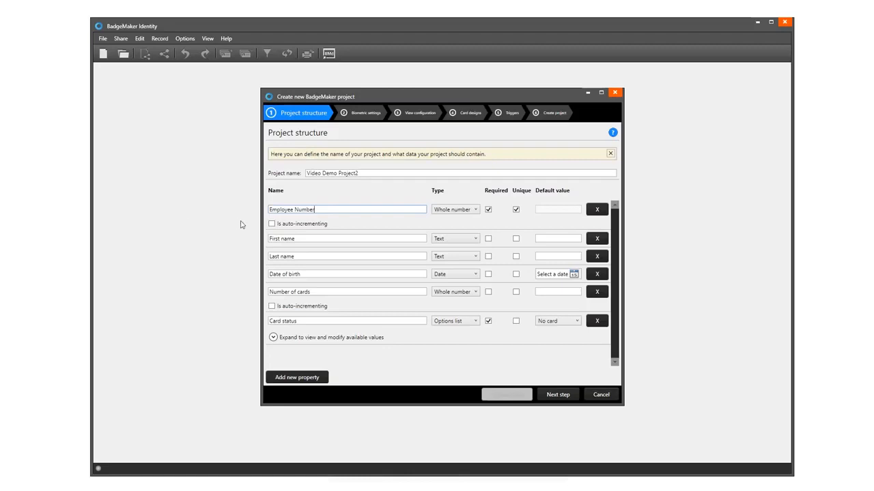
{"action": "left_click", "coordinate": [458, 211]}
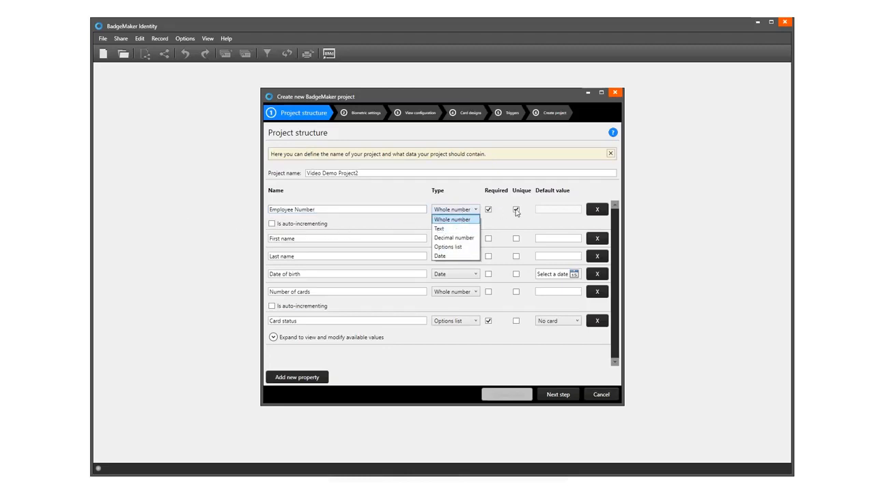
{"action": "left_click", "coordinate": [531, 207]}
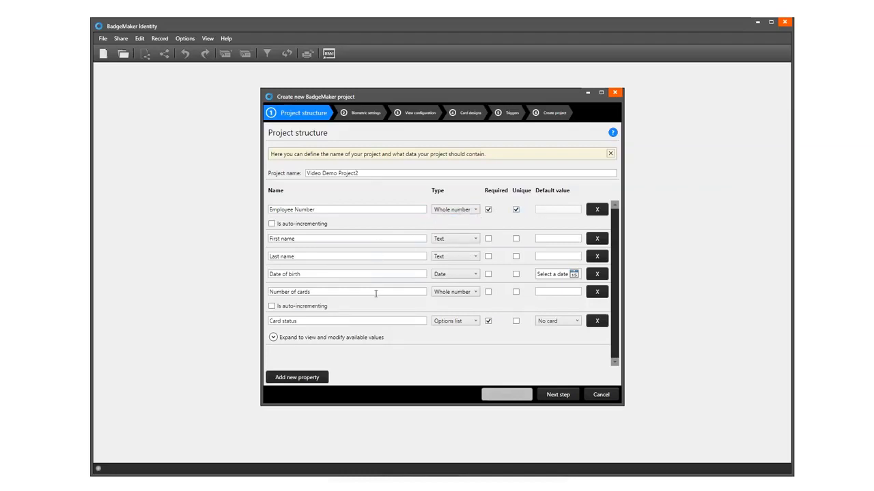
Rename the Date of birth property to Expiry Date
{"action": "left_click_drag", "start_coordinate": [314, 274], "coordinate": [266, 274]}
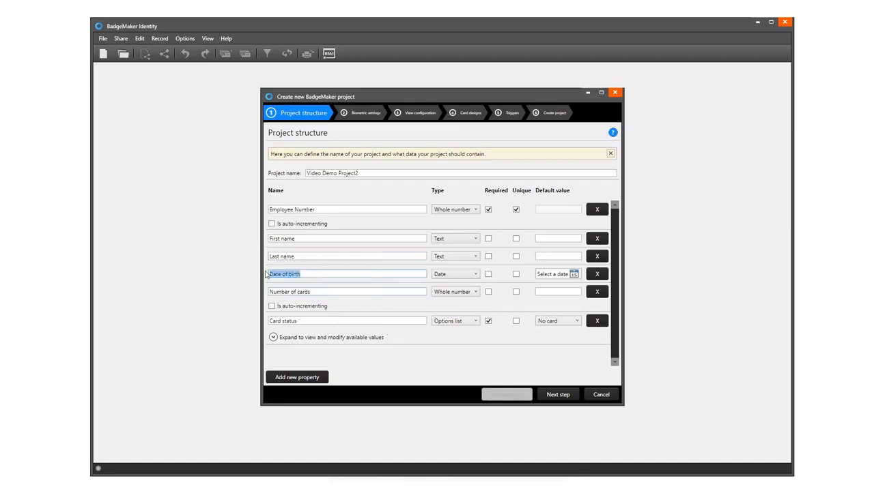
{"action": "key", "text": "BackSpace"}
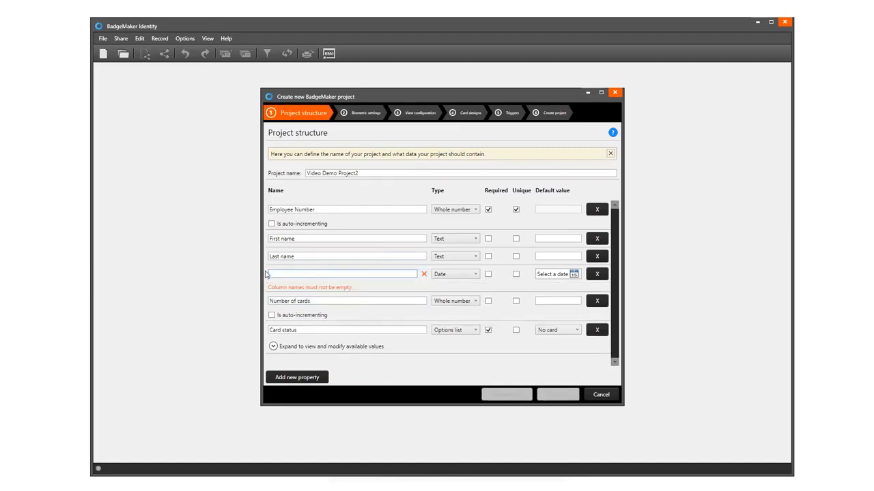
{"action": "type", "text": "Expiry Date"}
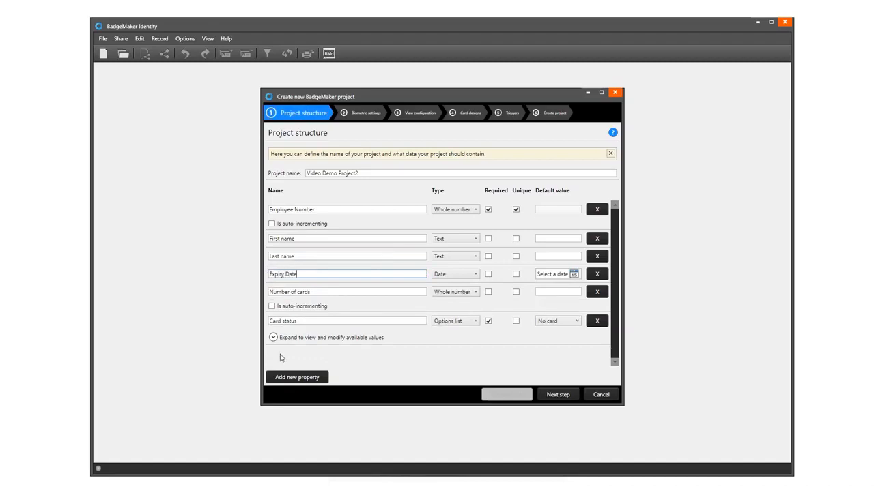
Add two new properties to the project structure and name them Functions and Country
{"action": "left_click", "coordinate": [285, 378]}
{"action": "left_click", "coordinate": [284, 379]}
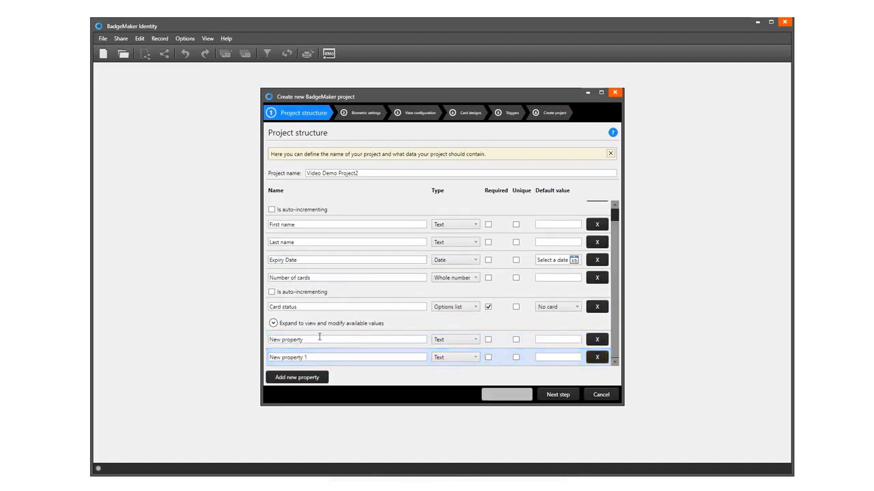
{"action": "left_click_drag", "start_coordinate": [320, 337], "coordinate": [202, 336]}
{"action": "type", "text": "Functions"}
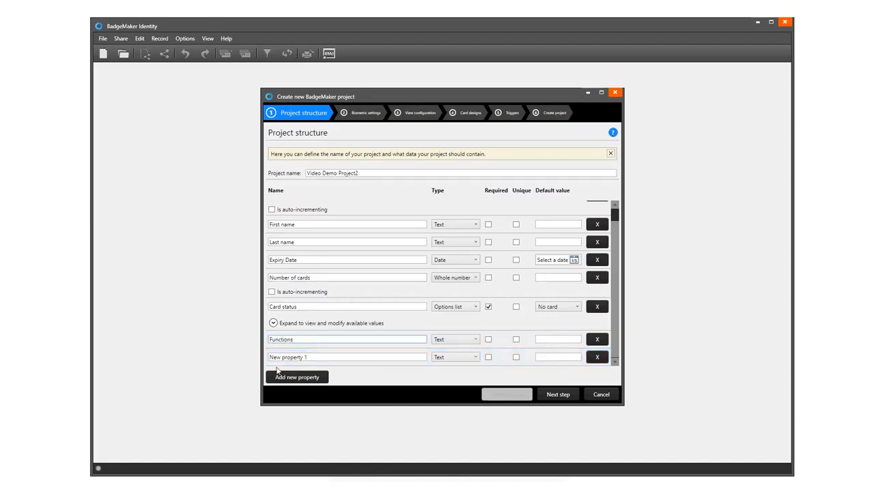
{"action": "key", "text": "Tab"}
{"action": "type", "text": "Co"}
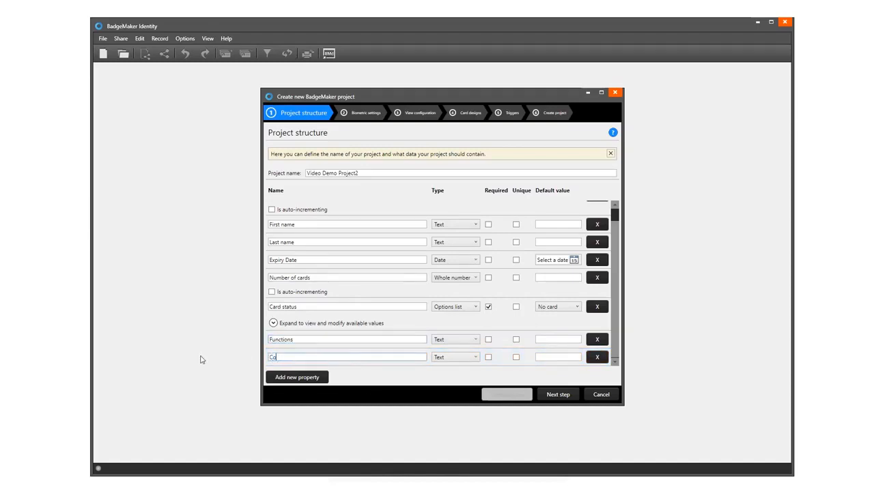
{"action": "type", "text": "untry"}
Set the Country property's type to Options list and add USA to its available values
{"action": "left_click", "coordinate": [458, 357]}
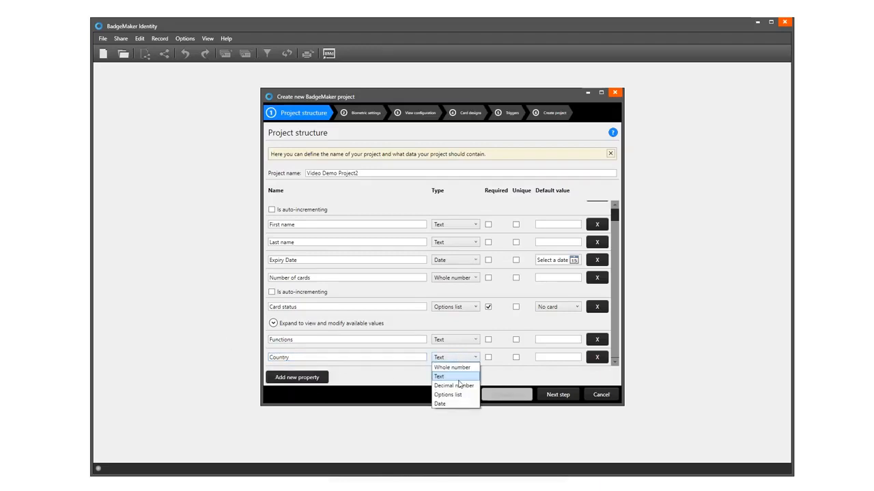
{"action": "left_click", "coordinate": [453, 395]}
{"action": "left_click", "coordinate": [273, 358]}
{"action": "left_click", "coordinate": [345, 331]}
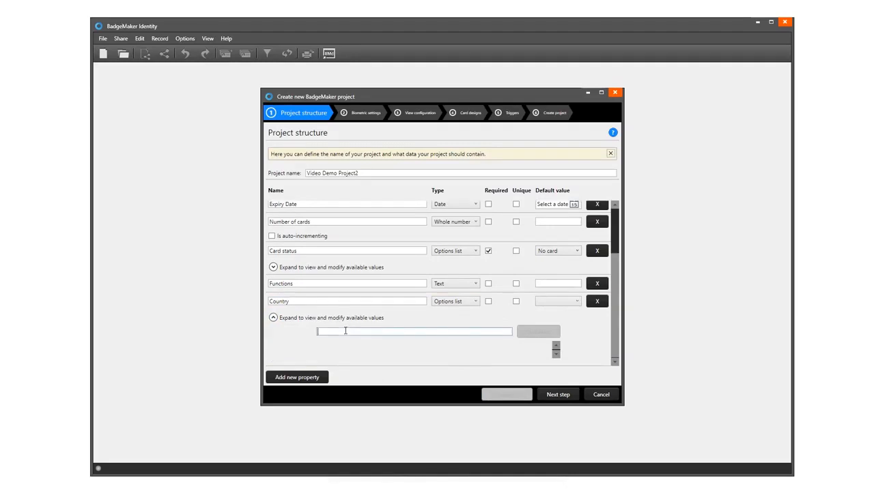
{"action": "type", "text": "USA"}
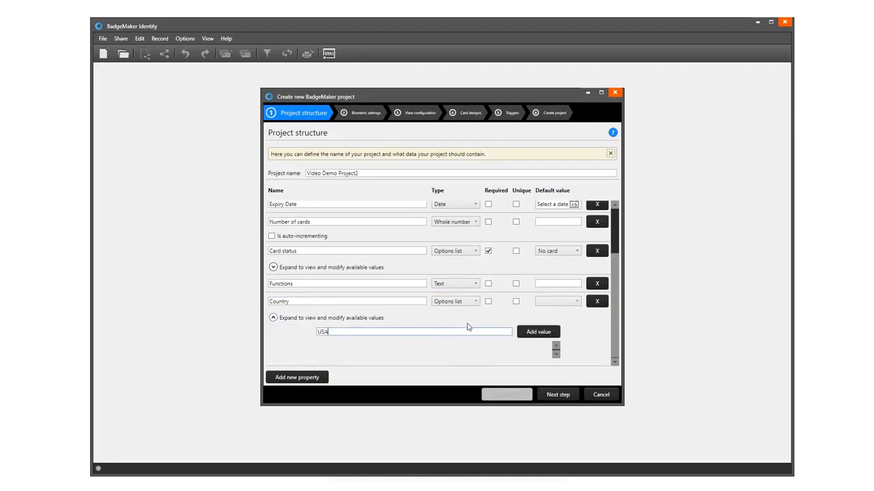
{"action": "left_click", "coordinate": [529, 332]}
Add CA, UK and NL to the available values of the Country property
{"action": "left_click_drag", "start_coordinate": [396, 332], "coordinate": [249, 339]}
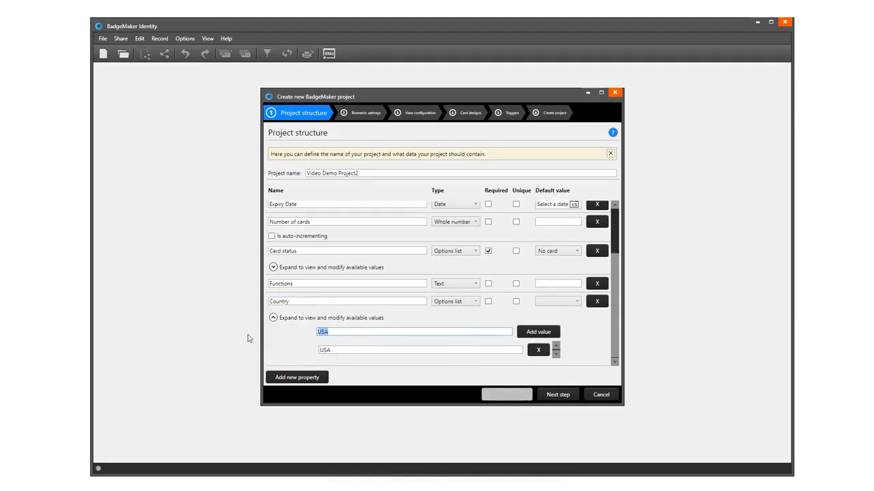
{"action": "type", "text": "CA"}
{"action": "key", "text": "Return"}
{"action": "left_click_drag", "start_coordinate": [332, 314], "coordinate": [295, 319]}
{"action": "type", "text": "UK"}
{"action": "key", "text": "Return"}
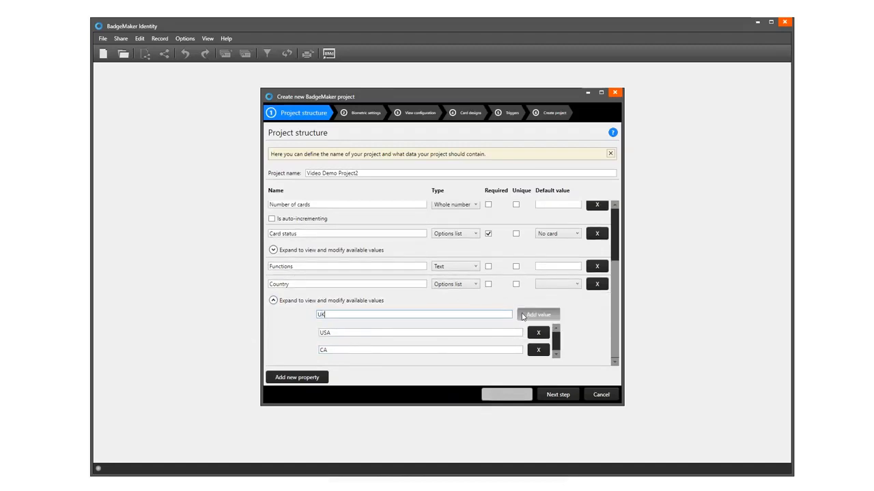
{"action": "left_click_drag", "start_coordinate": [357, 303], "coordinate": [265, 296]}
{"action": "type", "text": "NL"}
{"action": "key", "text": "Return"}
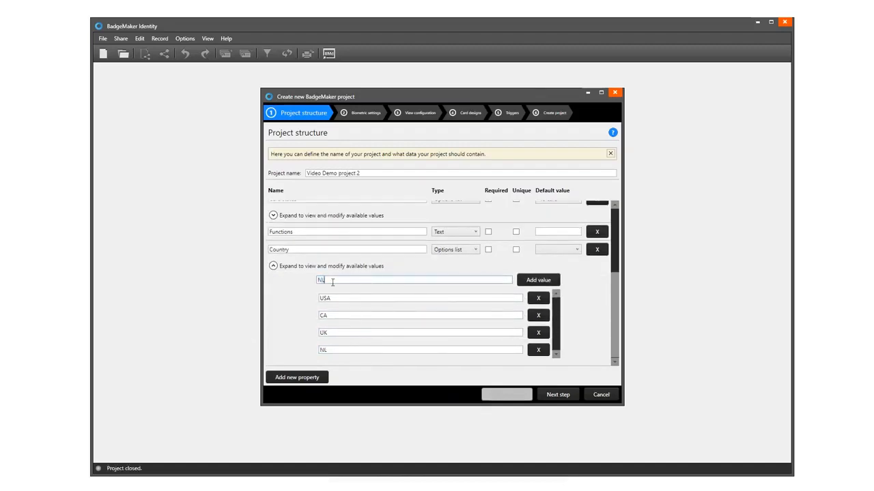
Set the Country property's default value to USA and proceed to the biometric settings
{"action": "left_click", "coordinate": [570, 251]}
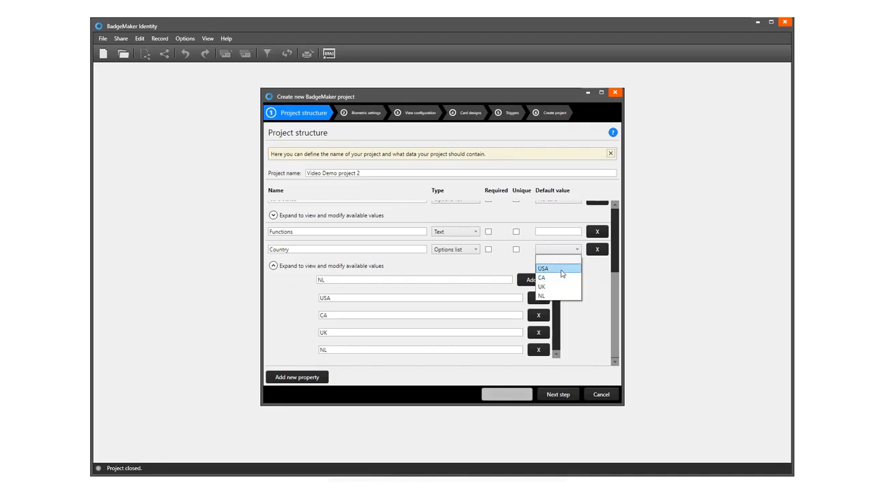
{"action": "left_click", "coordinate": [561, 271]}
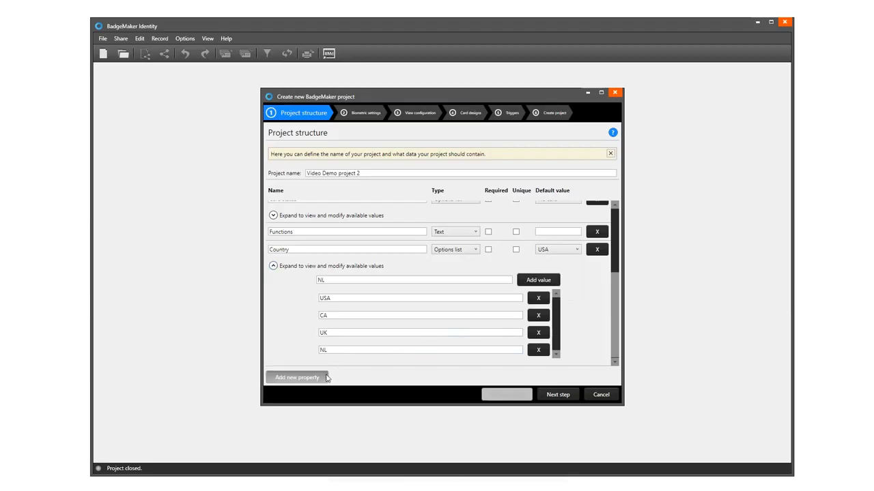
{"action": "left_click", "coordinate": [300, 378]}
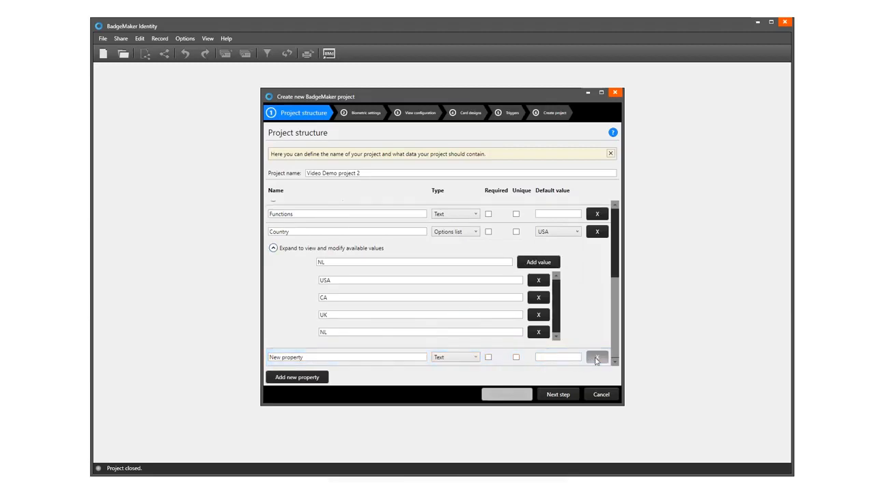
{"action": "left_click", "coordinate": [595, 359]}
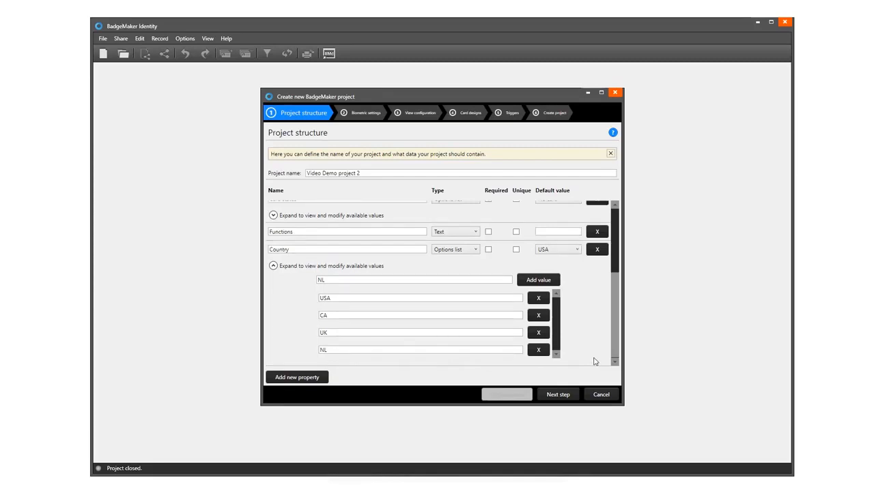
{"action": "left_click", "coordinate": [558, 394]}
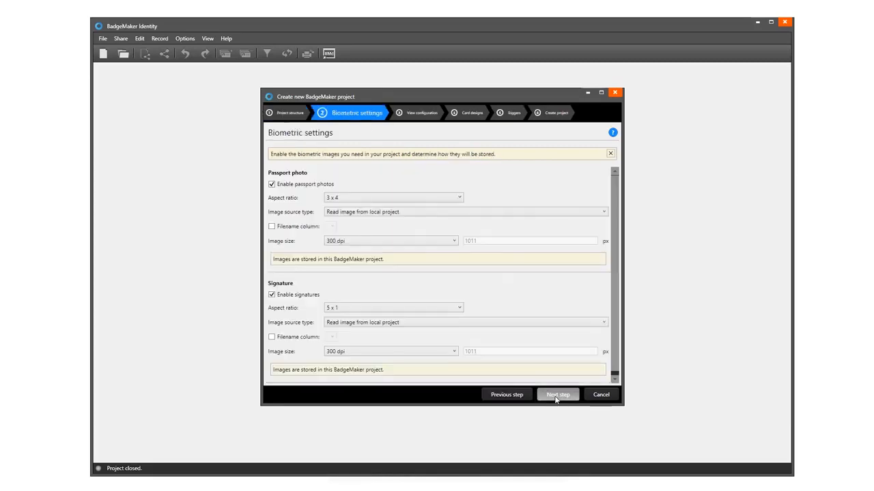
Enable passport photos and choose a 3 x 4 aspect ratio for them
{"action": "left_click", "coordinate": [272, 185]}
{"action": "left_click", "coordinate": [272, 186]}
{"action": "left_click", "coordinate": [361, 199]}
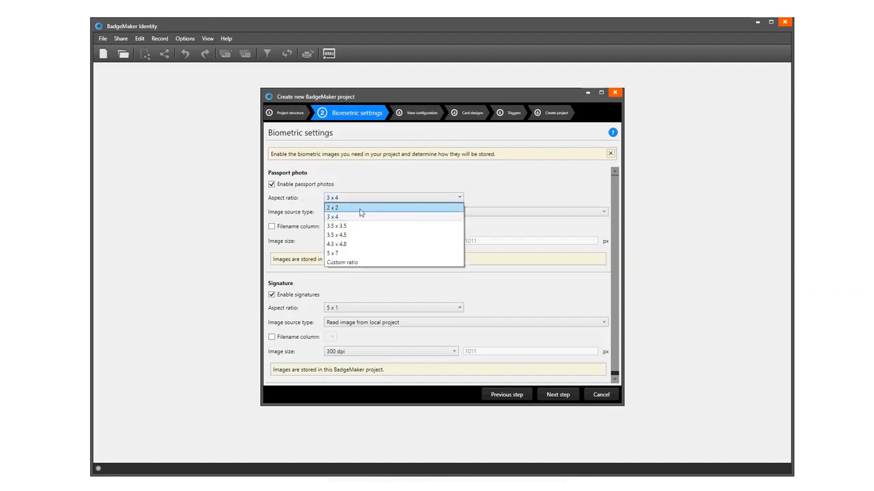
{"action": "left_click", "coordinate": [354, 217]}
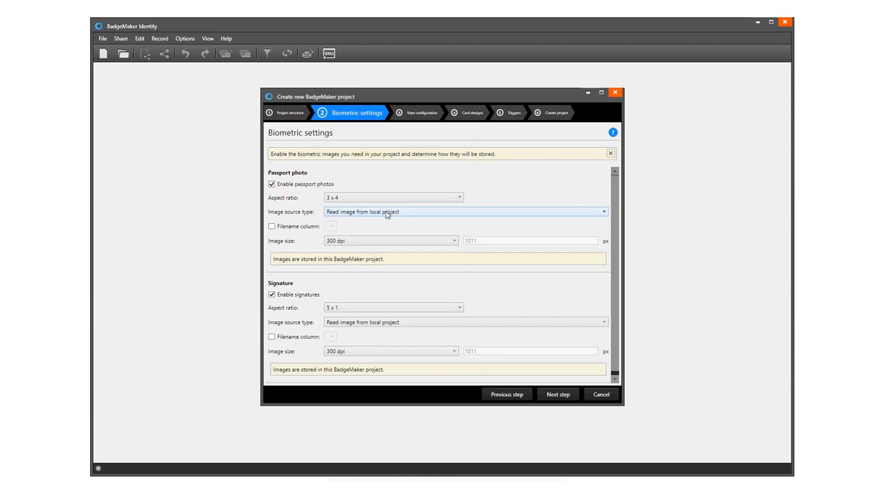
Use Employee Number as the passport photo filename column, with .png image format and 300 dpi image size
{"action": "left_click", "coordinate": [271, 228]}
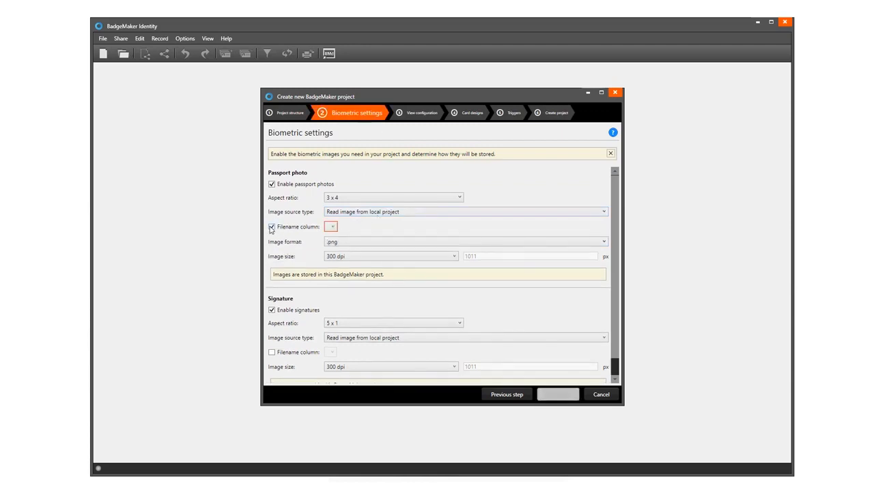
{"action": "left_click", "coordinate": [332, 228]}
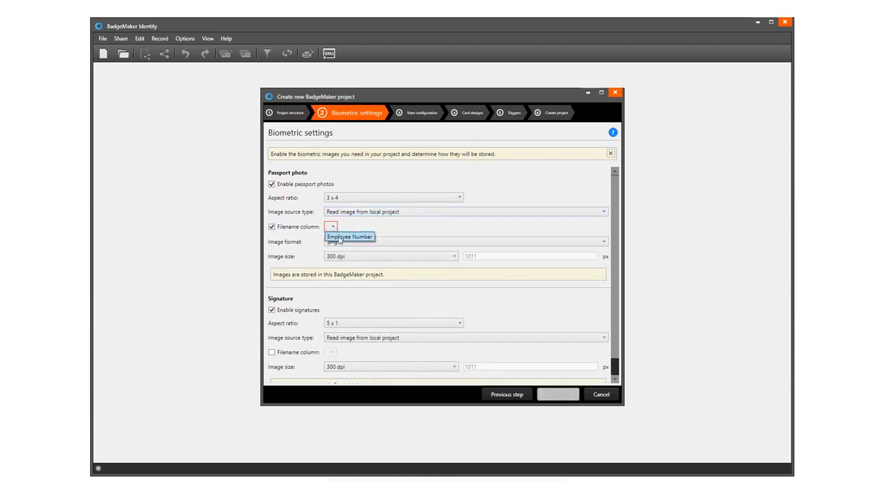
{"action": "left_click", "coordinate": [338, 238]}
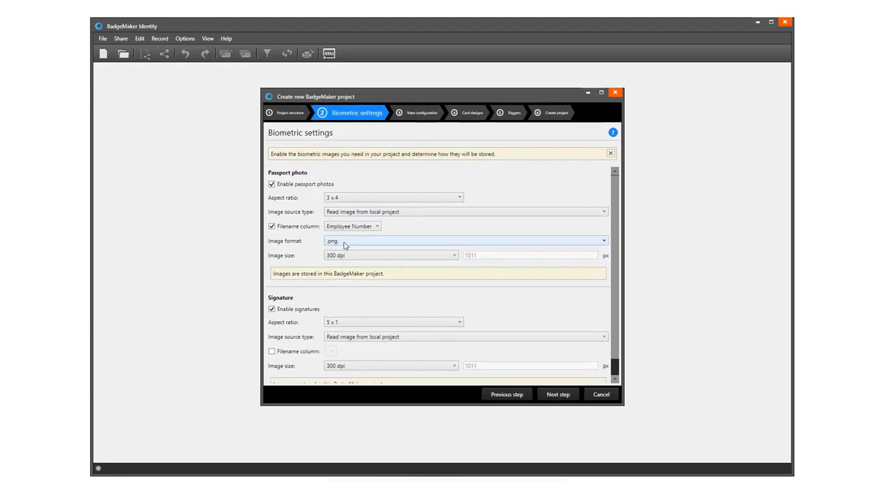
{"action": "left_click", "coordinate": [345, 245]}
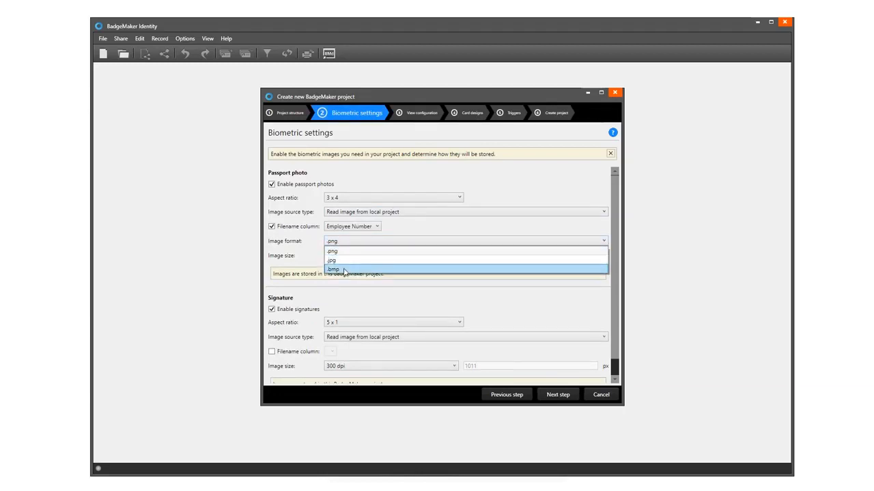
{"action": "left_click", "coordinate": [351, 249]}
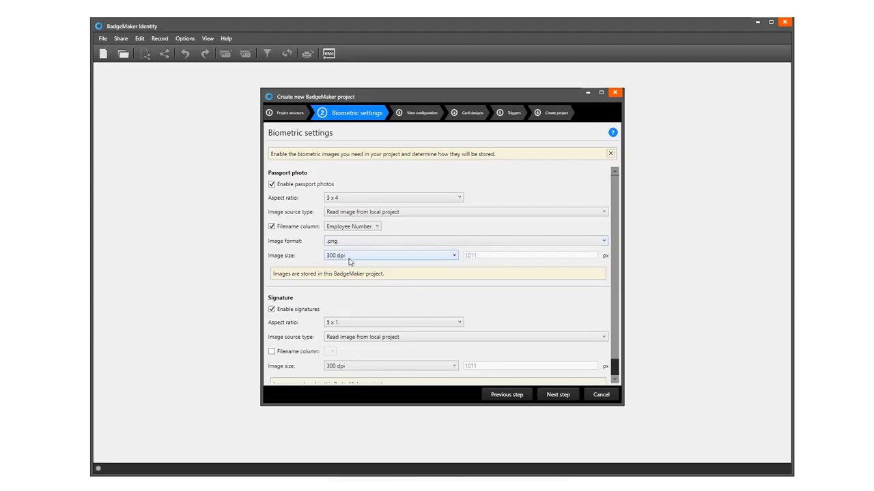
{"action": "left_click", "coordinate": [349, 257]}
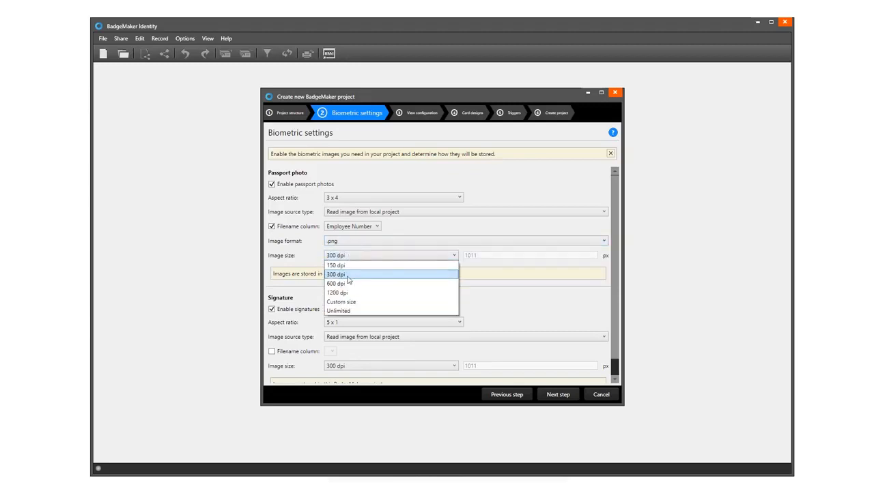
{"action": "left_click", "coordinate": [346, 275]}
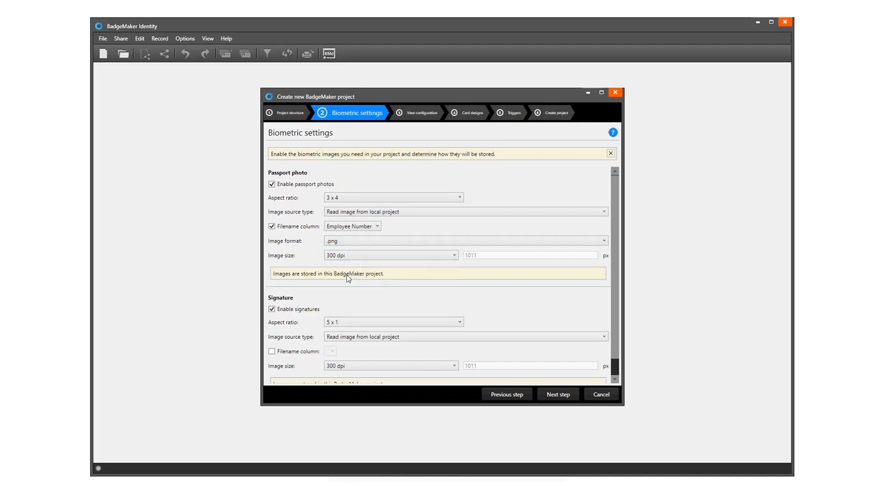
Disable signatures in the biometric settings
{"action": "left_click", "coordinate": [272, 310]}
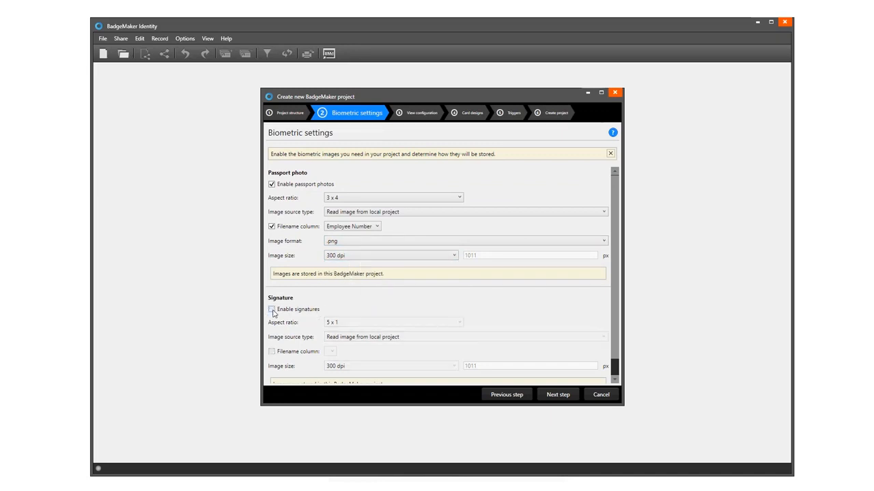
Enable signatures with Employee Number as their filename column and proceed to the view configuration
{"action": "left_click", "coordinate": [272, 310]}
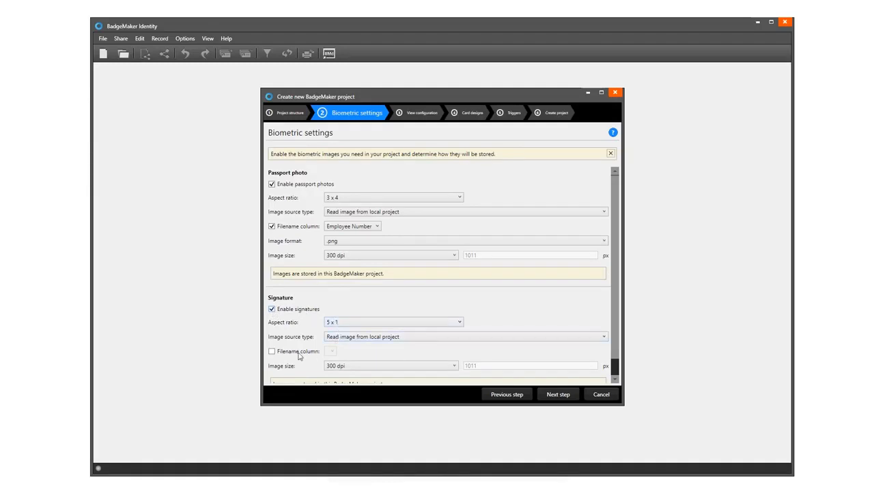
{"action": "left_click", "coordinate": [272, 352]}
{"action": "left_click", "coordinate": [331, 352]}
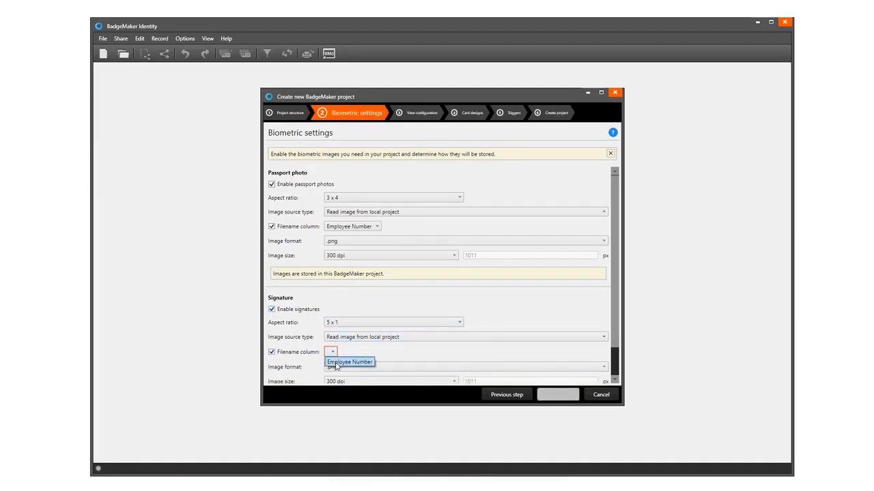
{"action": "left_click", "coordinate": [344, 361]}
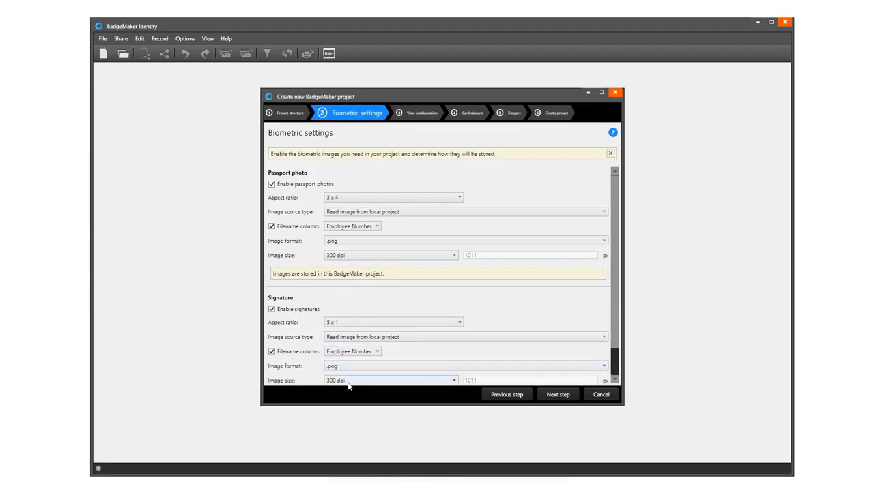
{"action": "left_click", "coordinate": [553, 395]}
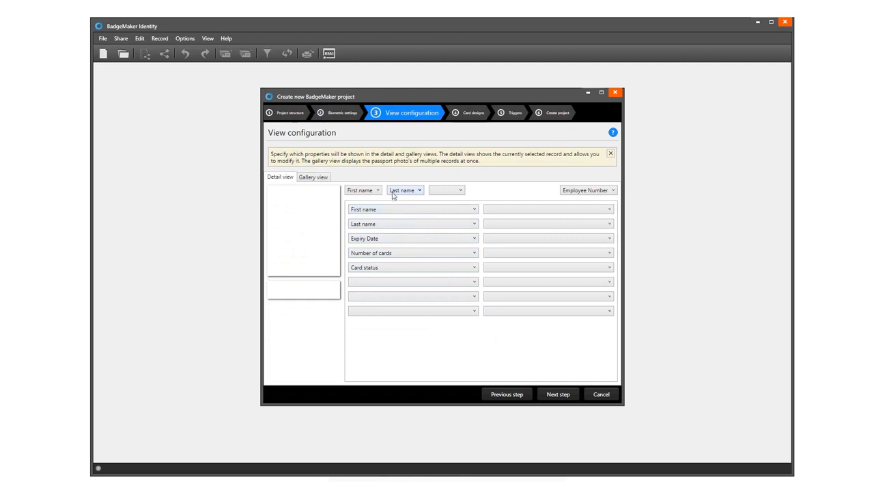
Set the detail view's third heading field to Functions and the second column's first row to Employee Number, and proceed to the card designs
{"action": "left_click", "coordinate": [324, 179]}
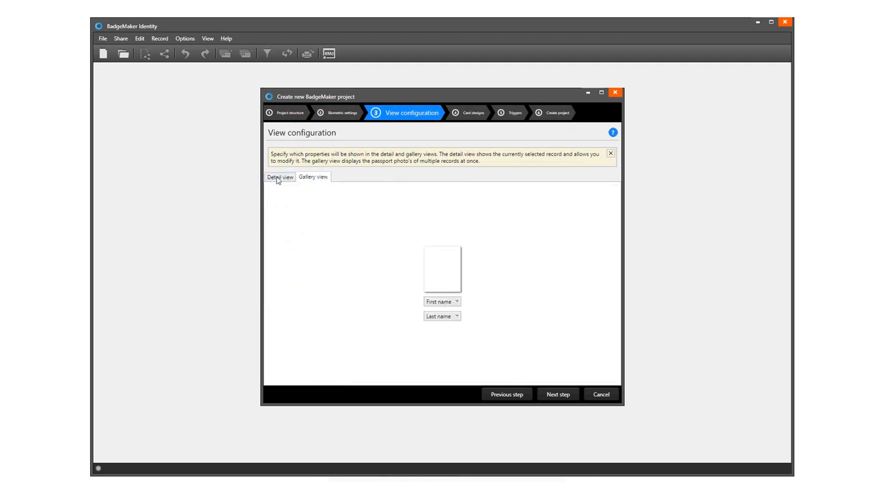
{"action": "left_click", "coordinate": [272, 178]}
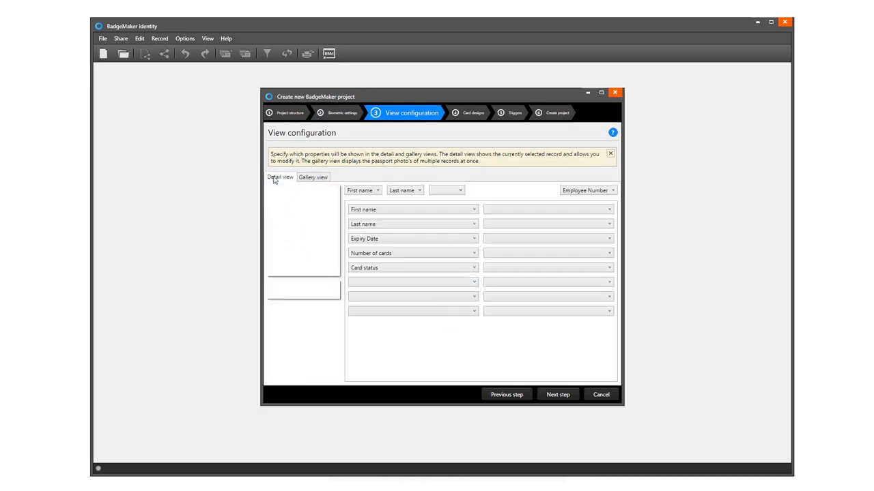
{"action": "left_click", "coordinate": [448, 191]}
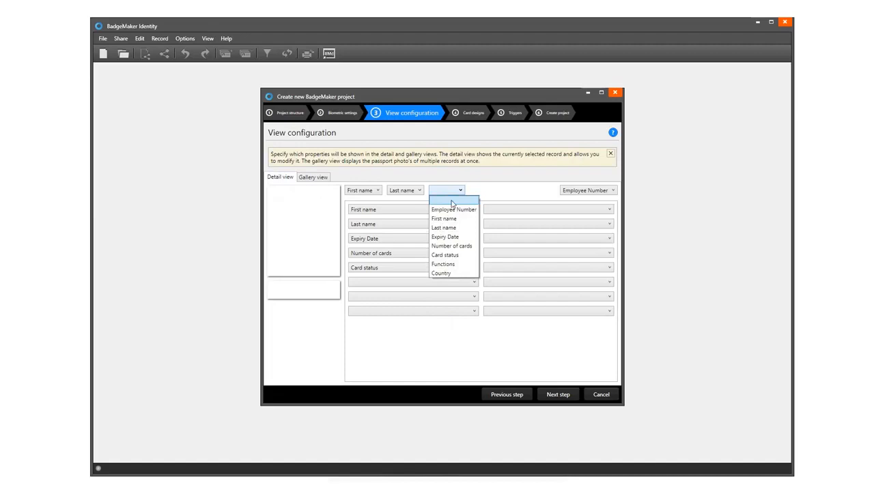
{"action": "left_click", "coordinate": [453, 266]}
{"action": "left_click", "coordinate": [514, 210]}
{"action": "left_click", "coordinate": [514, 229]}
{"action": "left_click", "coordinate": [553, 394]}
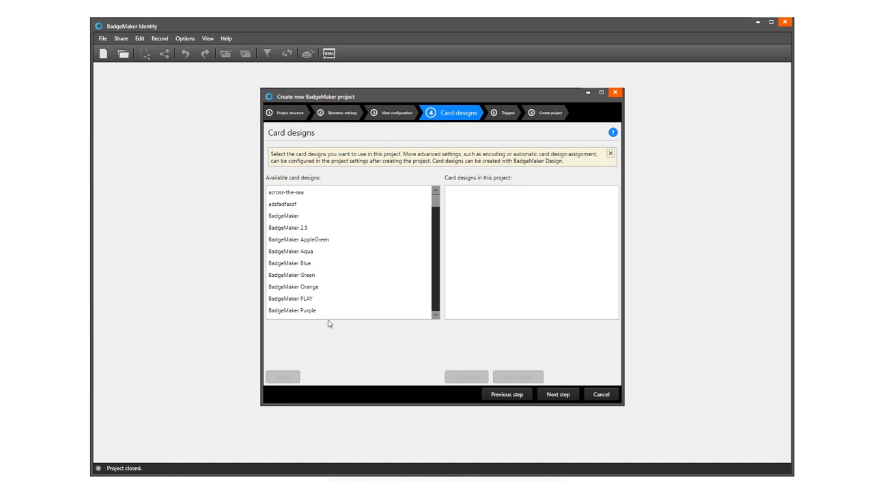
Add the BadgeMaker Purple card design and bind its Firstname, Lastname and Department fields to First name, Last name and Functions
{"action": "left_click", "coordinate": [309, 312]}
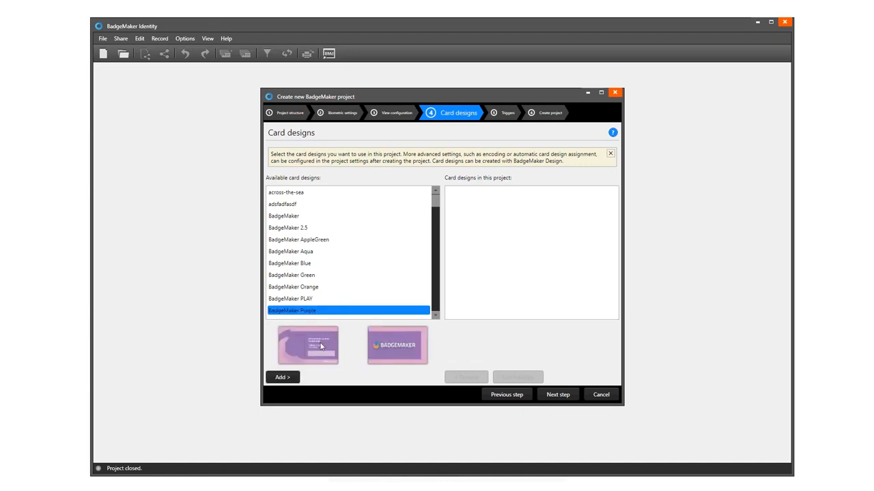
{"action": "left_click", "coordinate": [281, 379]}
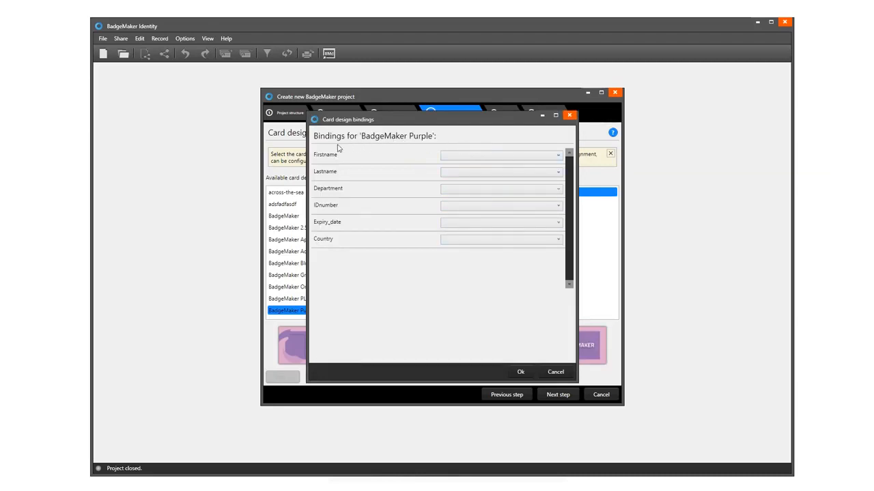
{"action": "left_click", "coordinate": [533, 160]}
{"action": "left_click", "coordinate": [508, 185]}
{"action": "left_click", "coordinate": [511, 176]}
{"action": "left_click", "coordinate": [486, 211]}
{"action": "left_click", "coordinate": [488, 192]}
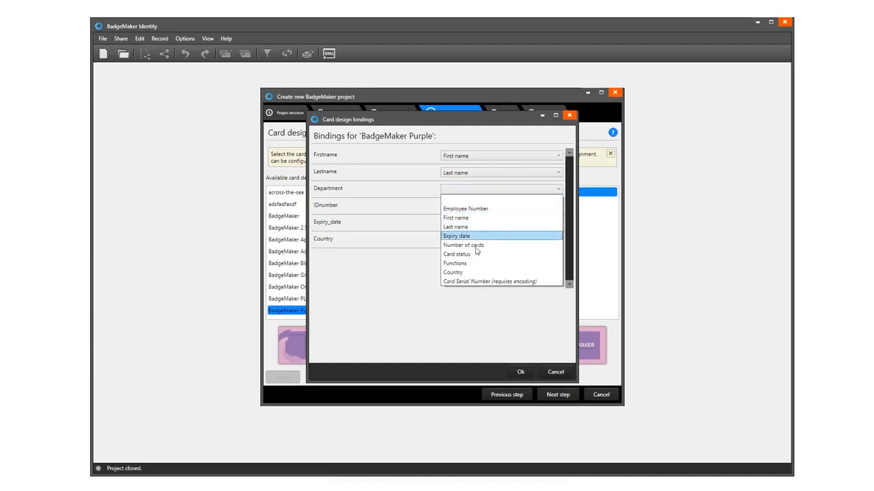
{"action": "left_click", "coordinate": [472, 264]}
Bind IDnumber to Employee Number, Expiry_date to Expiry date and Country to Country, and proceed to the triggers
{"action": "left_click", "coordinate": [478, 207]}
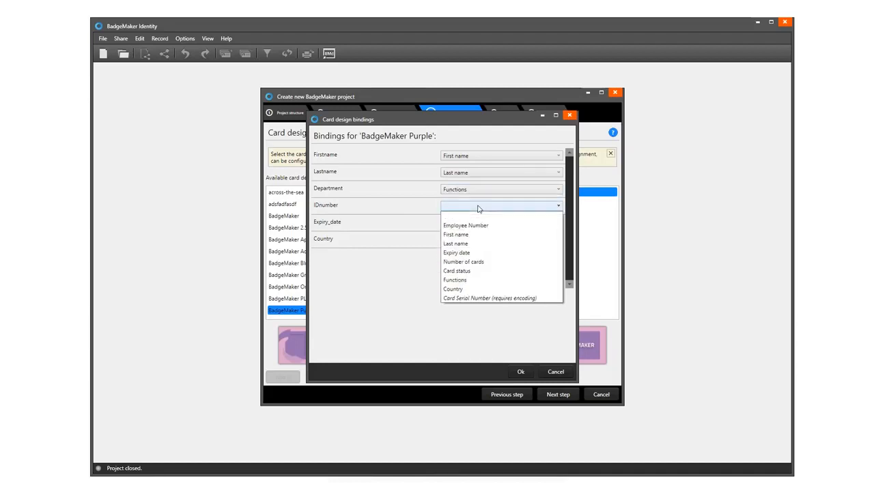
{"action": "left_click", "coordinate": [478, 226]}
{"action": "left_click", "coordinate": [477, 223]}
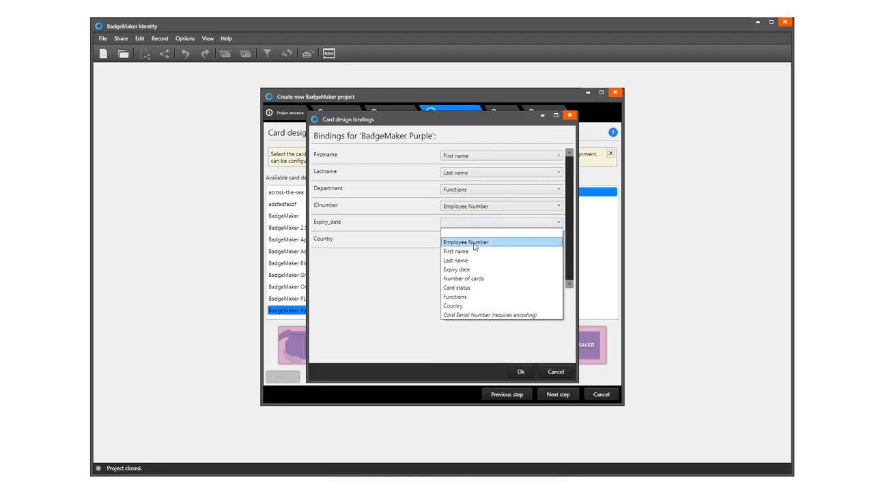
{"action": "left_click", "coordinate": [468, 270]}
{"action": "left_click", "coordinate": [474, 242]}
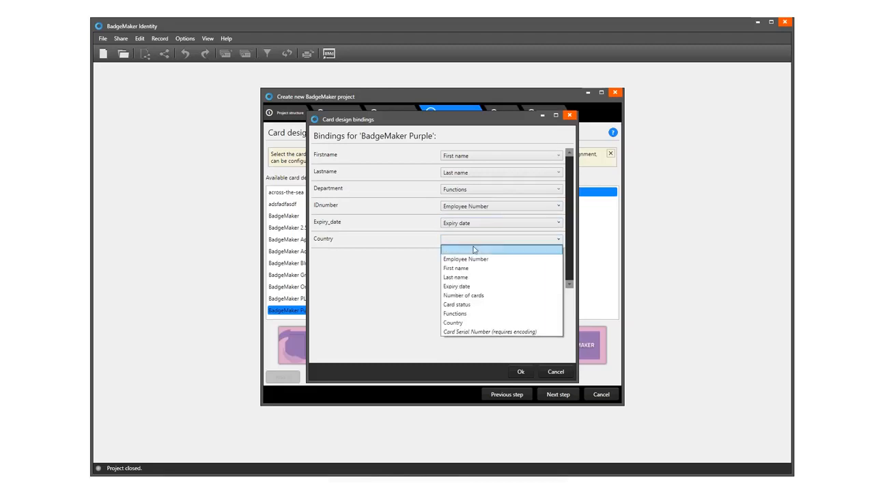
{"action": "left_click", "coordinate": [473, 323]}
{"action": "left_click", "coordinate": [520, 372]}
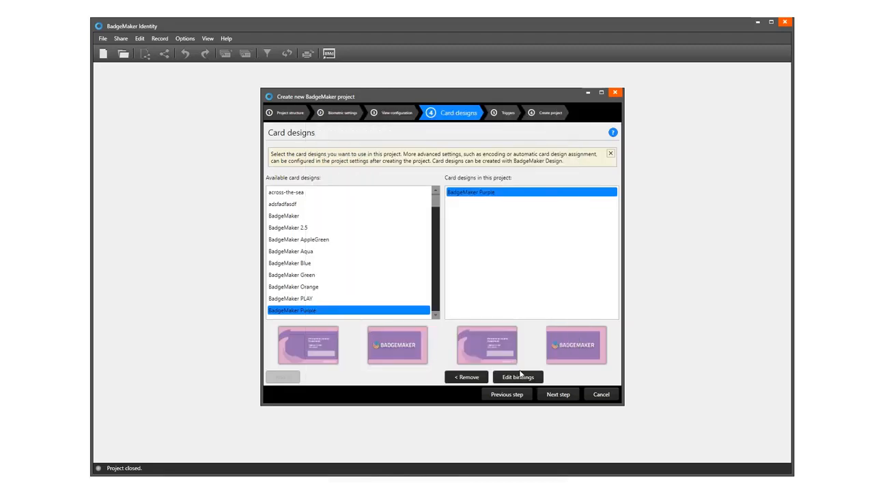
{"action": "left_click", "coordinate": [556, 396]}
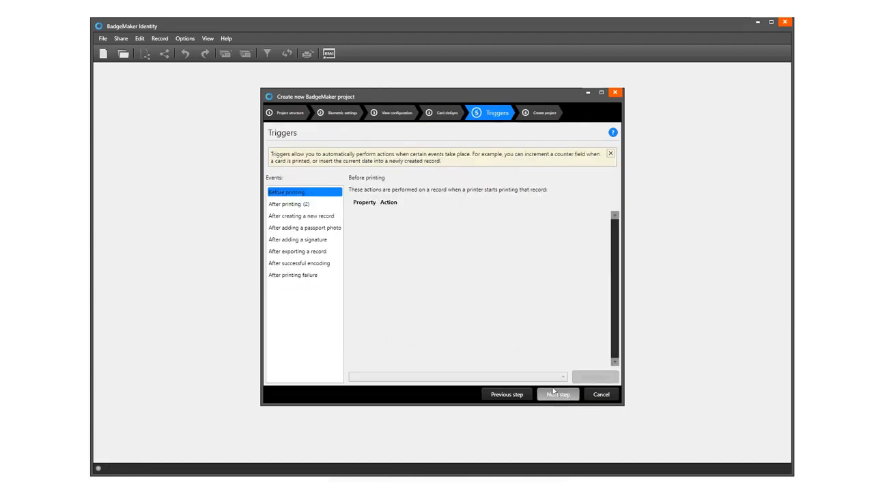
Examine the actions defined for each trigger event, from After printing through After printing failure
{"action": "left_click", "coordinate": [294, 205]}
{"action": "left_click", "coordinate": [293, 217]}
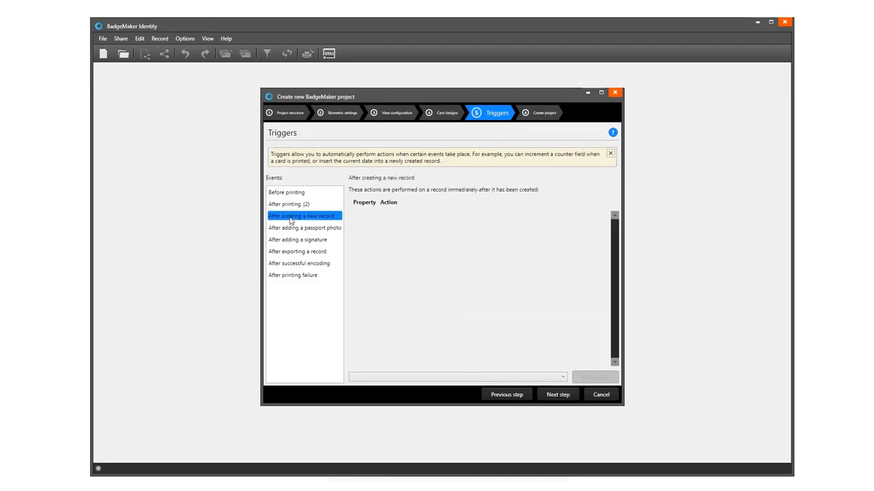
{"action": "left_click", "coordinate": [290, 229]}
{"action": "left_click", "coordinate": [287, 240]}
{"action": "left_click", "coordinate": [287, 252]}
{"action": "left_click", "coordinate": [286, 263]}
{"action": "left_click", "coordinate": [287, 275]}
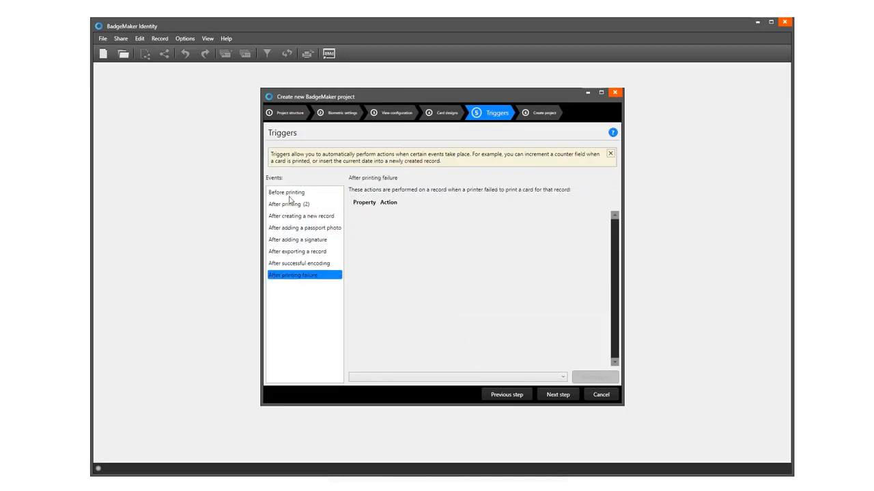
{"action": "left_click", "coordinate": [437, 377]}
{"action": "left_click", "coordinate": [436, 378]}
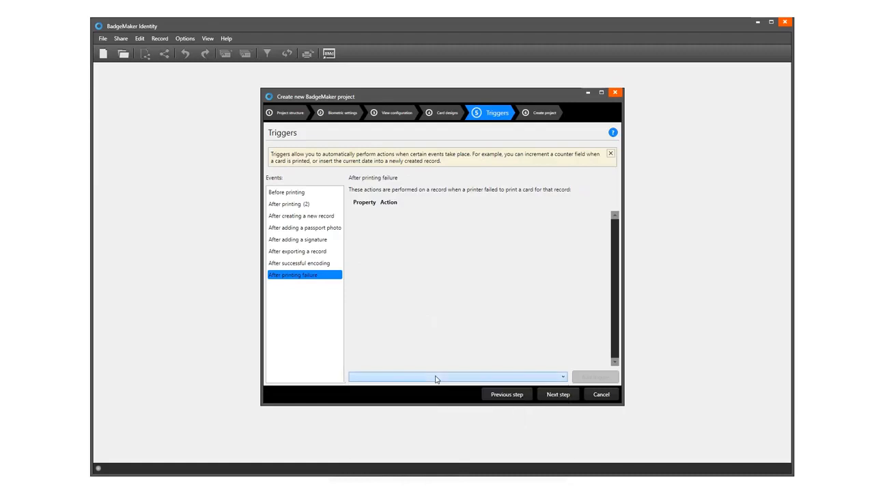
For the After printing event, choose Add value for Number of cards and Valid card as the Card status constant value
{"action": "left_click", "coordinate": [278, 205]}
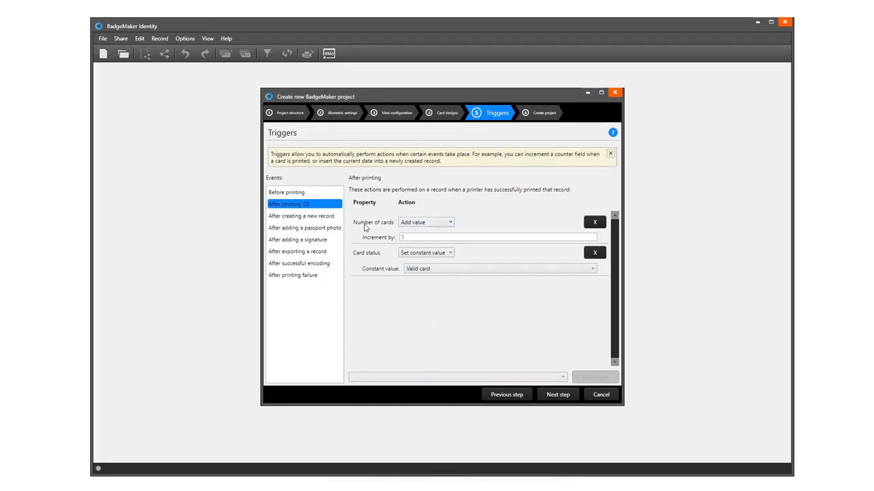
{"action": "left_click", "coordinate": [429, 227]}
{"action": "left_click", "coordinate": [425, 242]}
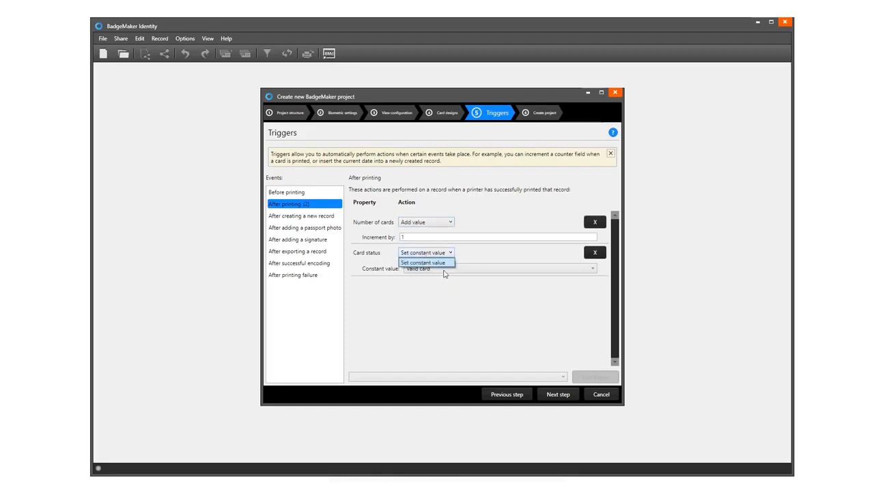
{"action": "left_click", "coordinate": [443, 271]}
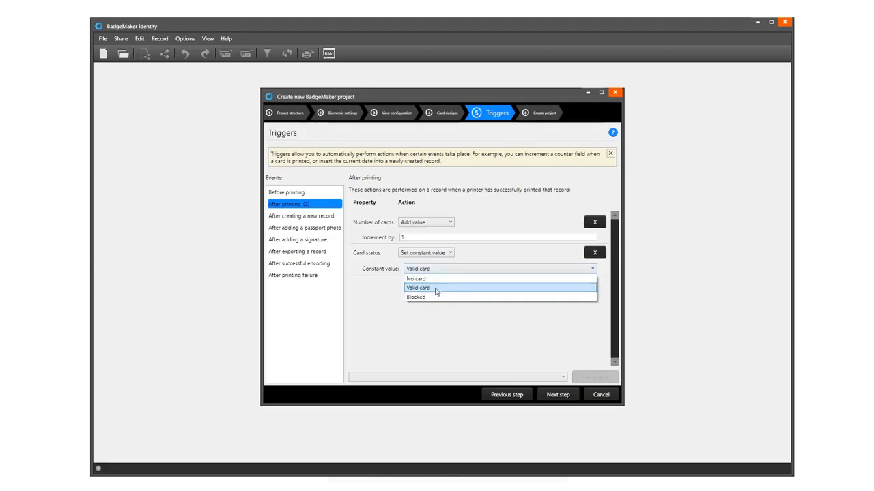
{"action": "left_click", "coordinate": [436, 288]}
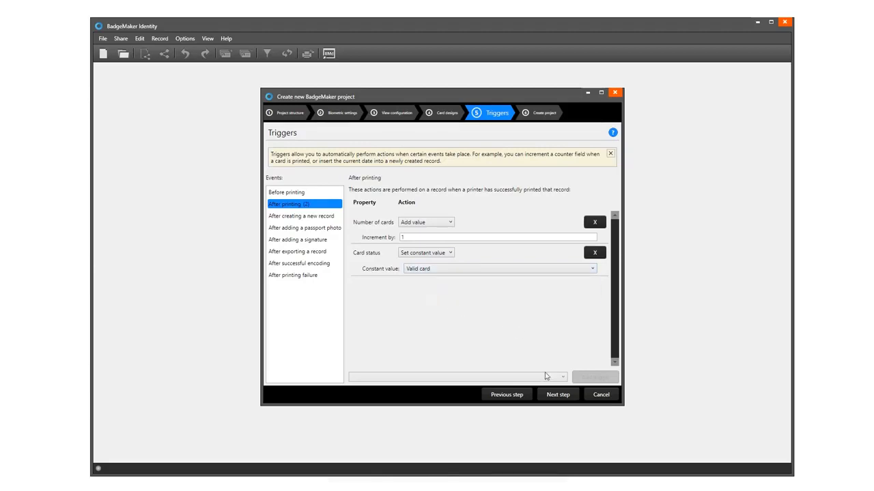
Proceed past the triggers, create the project and open it
{"action": "left_click", "coordinate": [557, 395]}
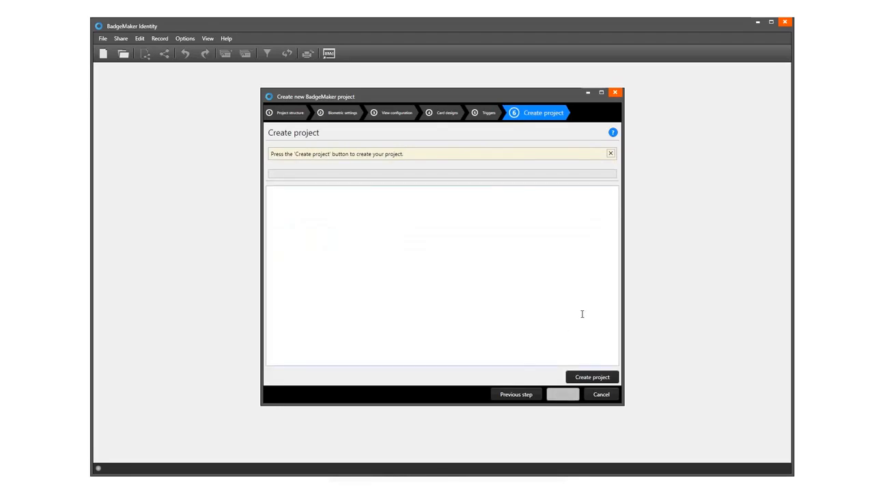
{"action": "left_click", "coordinate": [594, 380]}
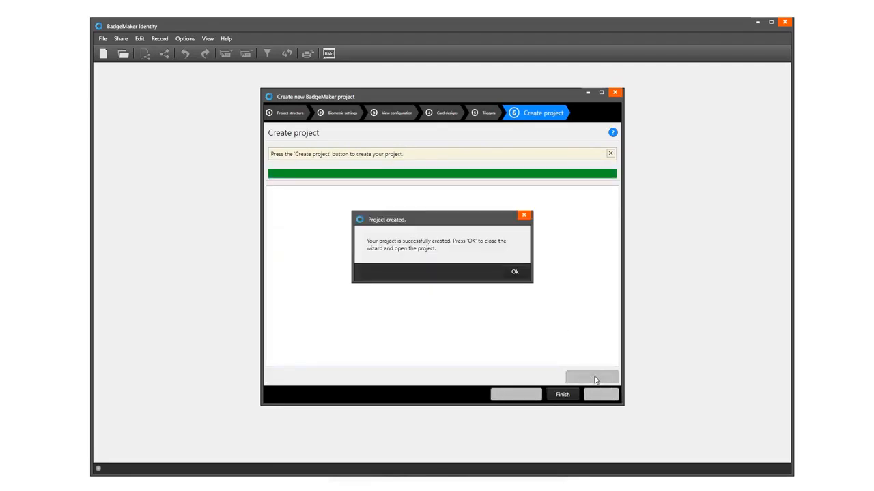
{"action": "left_click", "coordinate": [514, 271]}
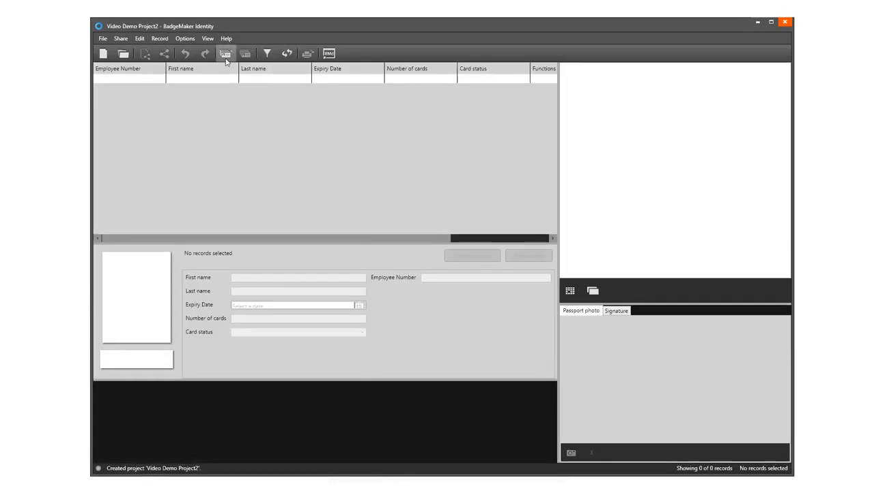
{"action": "left_click", "coordinate": [102, 38]}
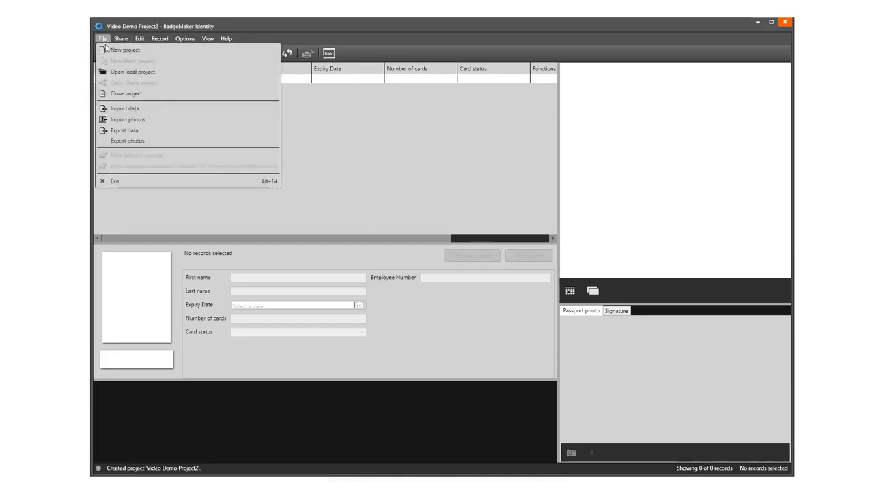
{"action": "left_click", "coordinate": [333, 116]}
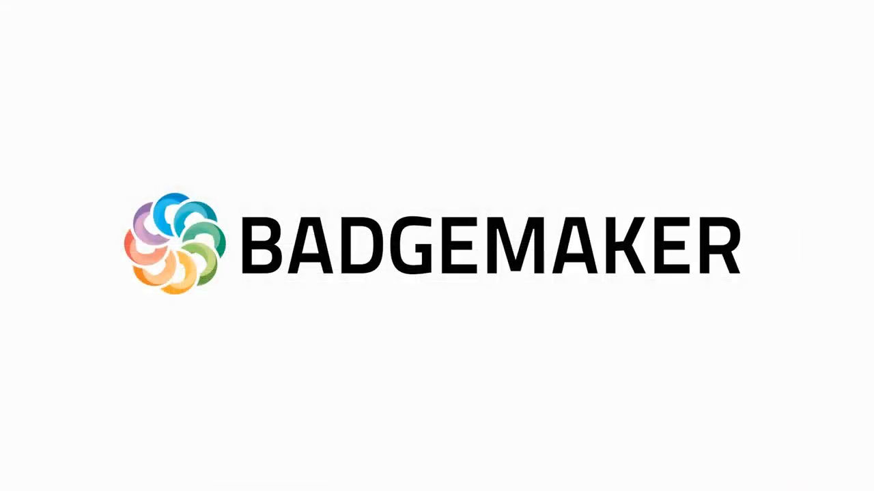